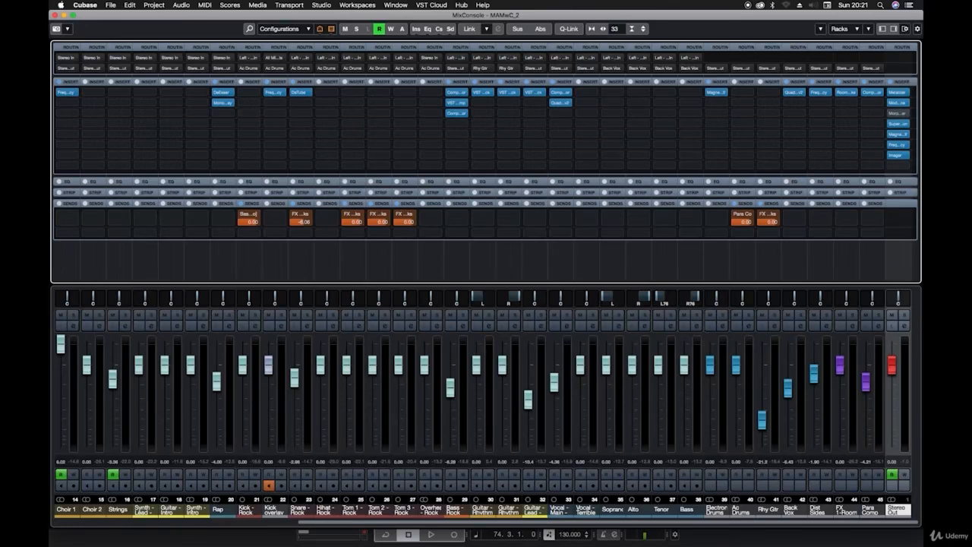
# Show the meter section beside the mixer, look through its Control Room and Master views, and leave the Loudness meter displayed.
pyautogui.click(894, 29)
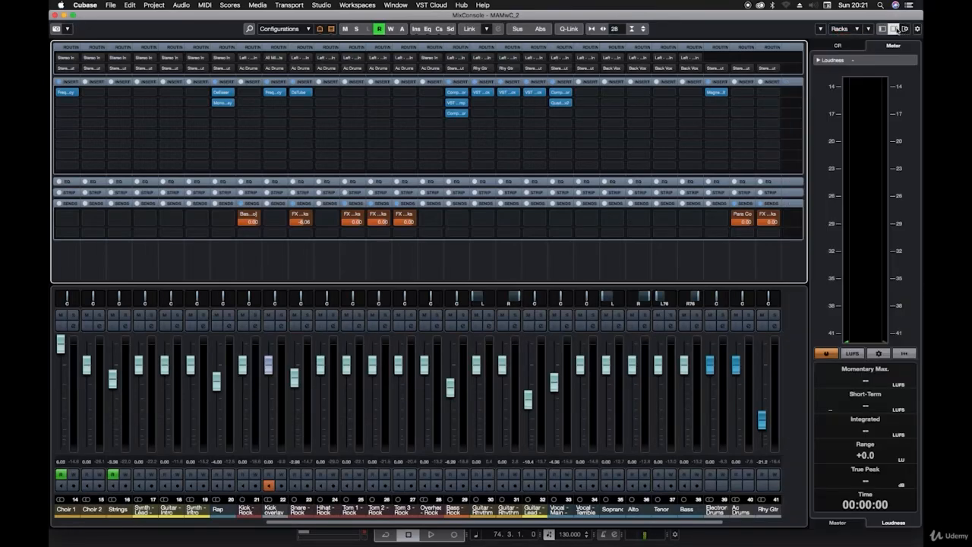
pyautogui.click(839, 46)
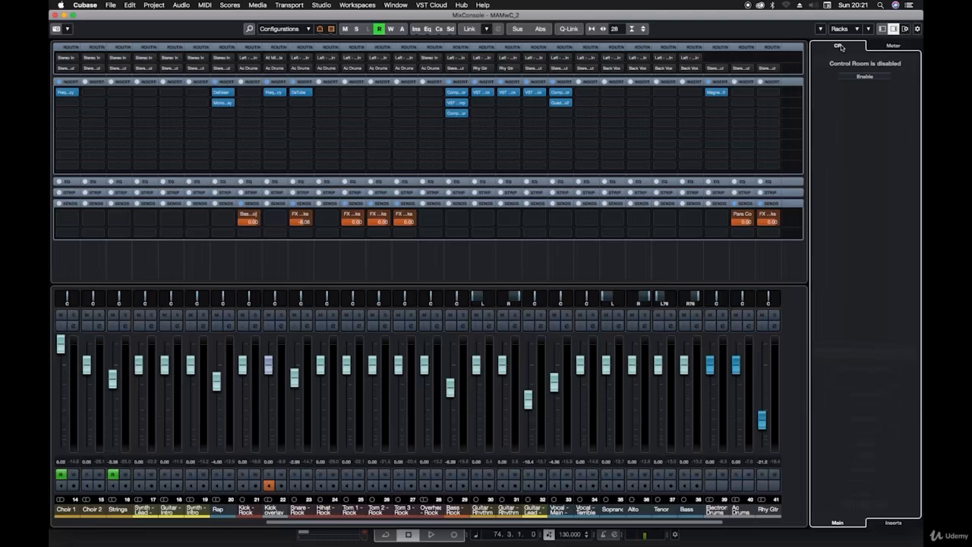
pyautogui.click(890, 47)
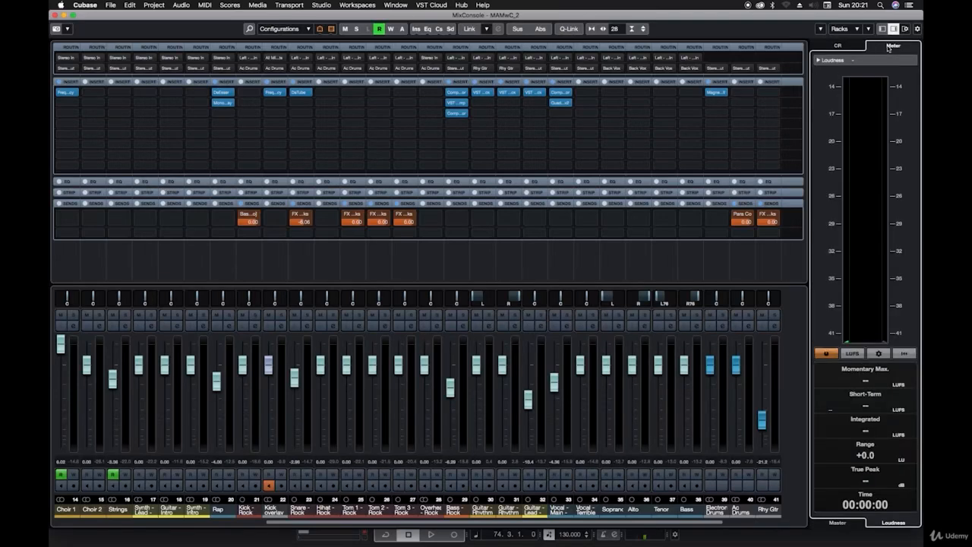
pyautogui.click(837, 523)
pyautogui.click(893, 523)
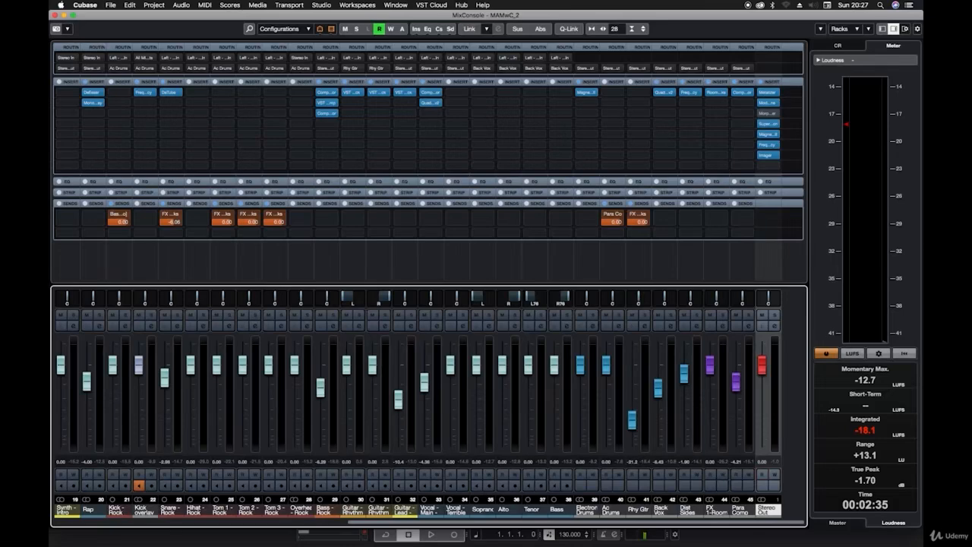
# Insert the Limiter dynamics effect in the next empty insert slot of the Stereo Out channel.
pyautogui.click(775, 166)
pyautogui.click(770, 227)
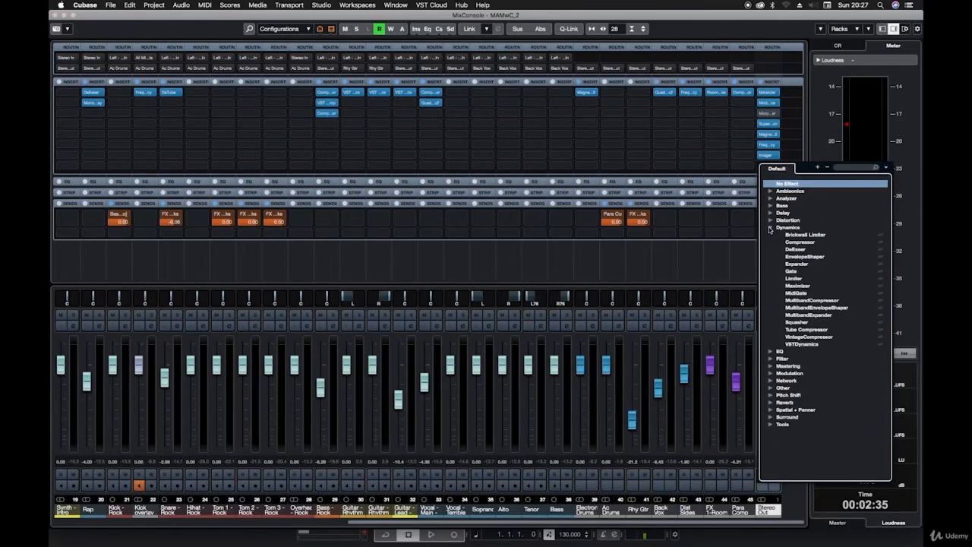
pyautogui.click(792, 278)
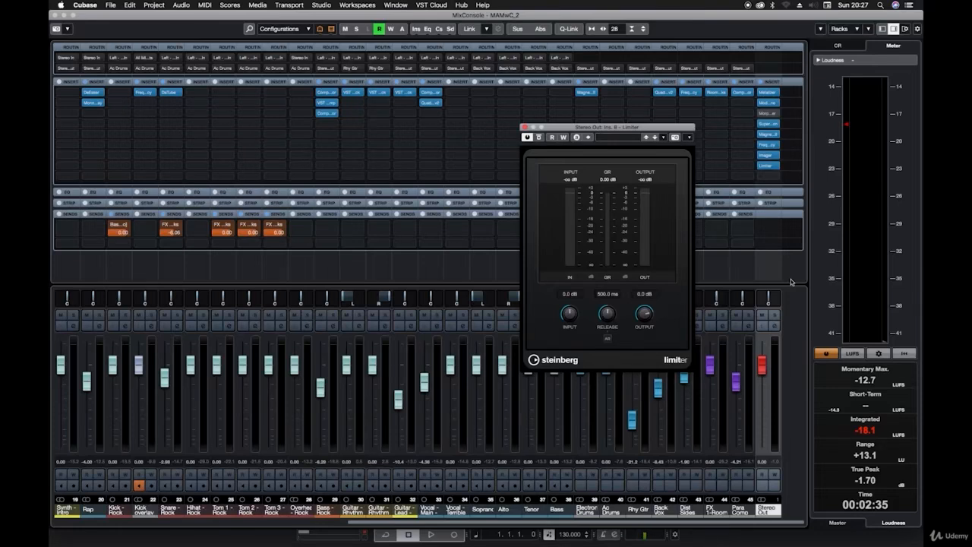
# Set the limiter's output to -1 dB and its input gain to 4 dB.
pyautogui.click(644, 293)
pyautogui.write('-1')
pyautogui.press('Return')
pyautogui.doubleClick(565, 294)
pyautogui.write('4')
pyautogui.press('Return')
# Enable automation writing on the Stereo Out channel, close the limiter window, and place the project cursor at bar 75.
pyautogui.click(773, 475)
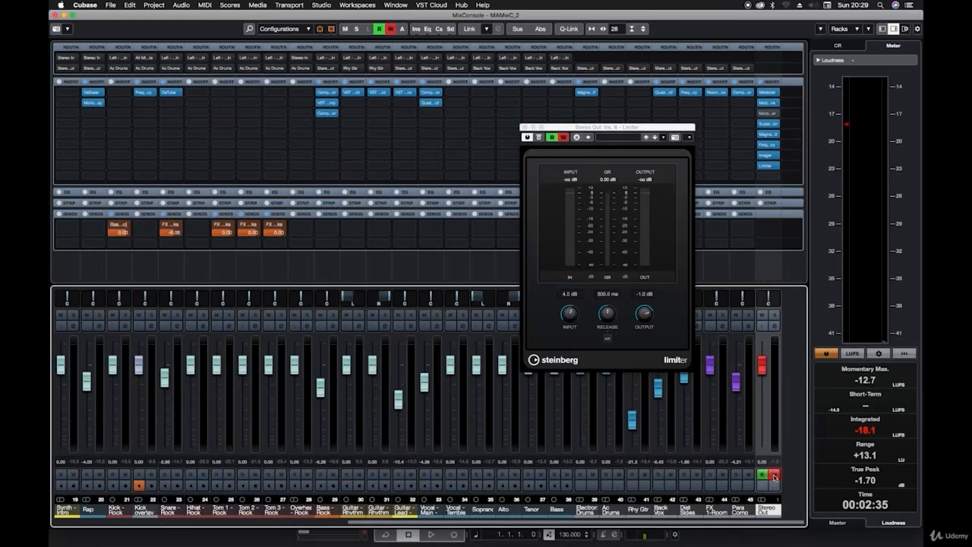
pyautogui.click(524, 128)
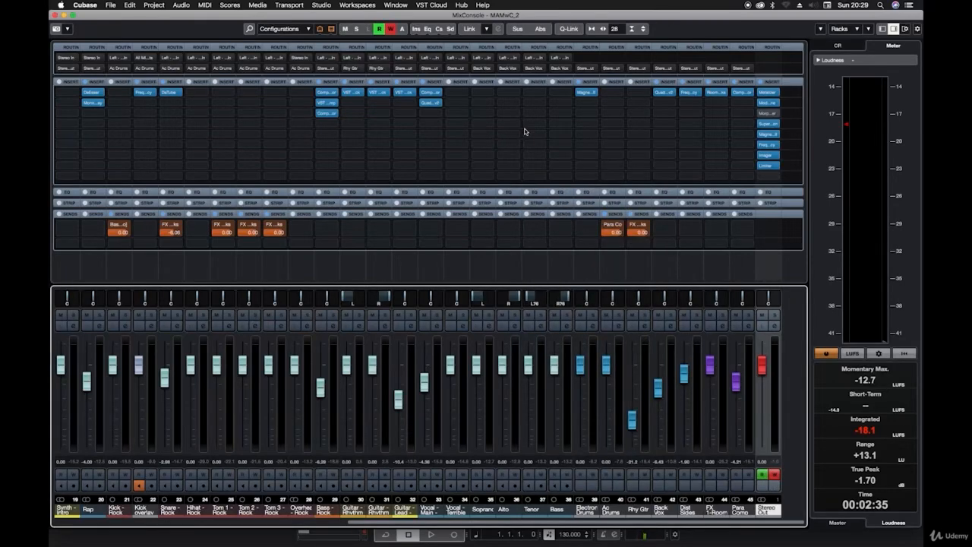
pyautogui.press('F3')
pyautogui.hscroll(15, 532, 123)
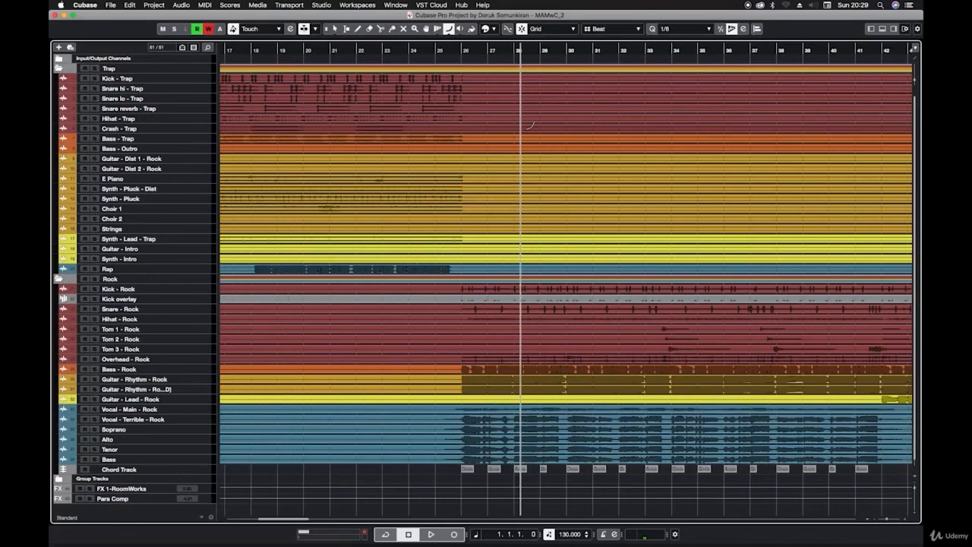
pyautogui.press('g')
pyautogui.press('g')
pyautogui.press('g')
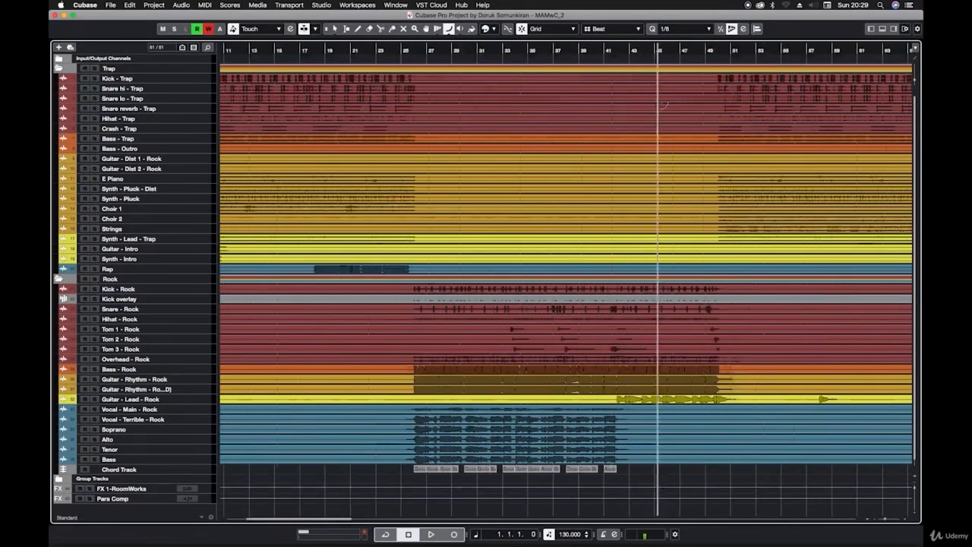
pyautogui.hscroll(13, 663, 110)
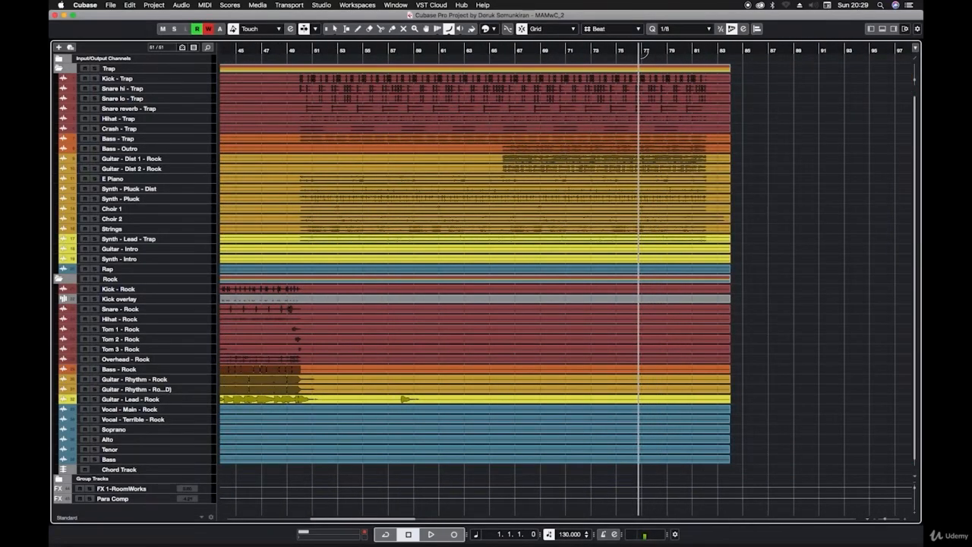
pyautogui.click(616, 51)
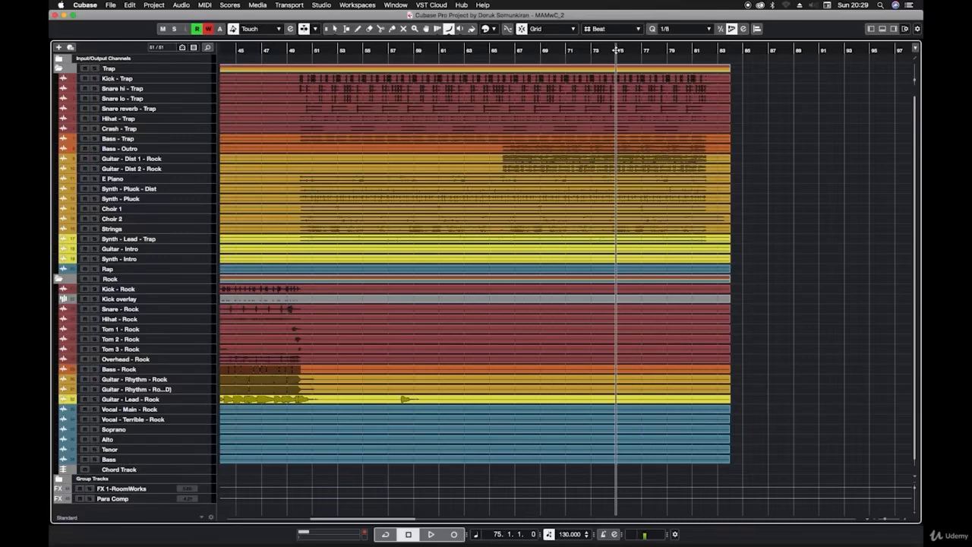
# Record a fade-out from bar 75 by lowering the Stereo Out volume fader during playback.
pyautogui.press('F3')
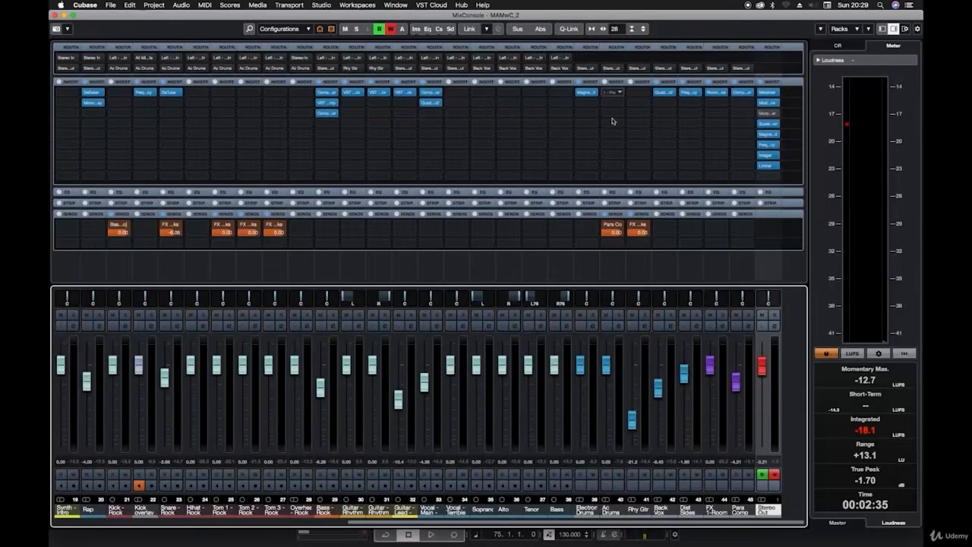
pyautogui.press('space')
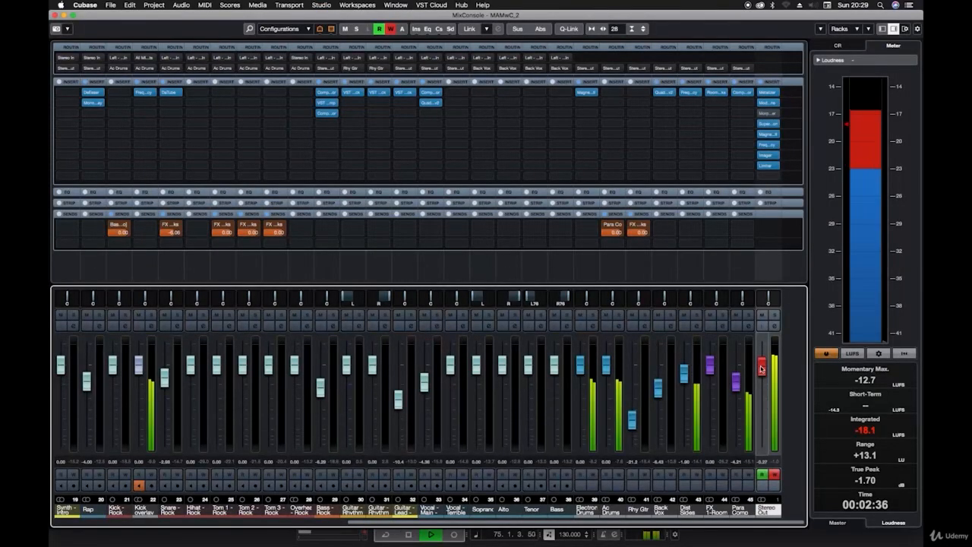
pyautogui.moveTo(761, 368); pyautogui.dragTo(764, 444)
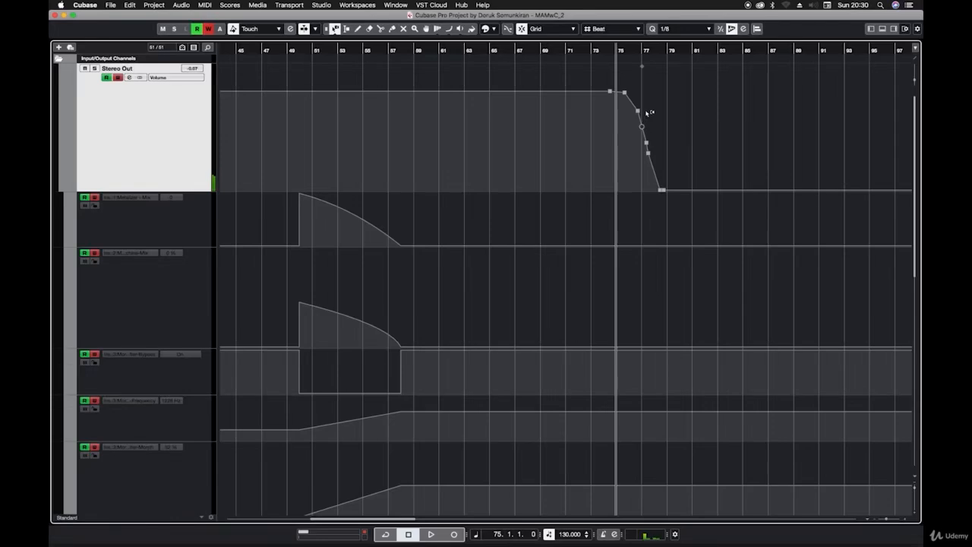
# Draw a parabolic fade-out on the Stereo Out volume automation from about bar 75 to bar 83, with the other automation lanes folded away.
pyautogui.press('1')
pyautogui.click(451, 29)
pyautogui.click(451, 30)
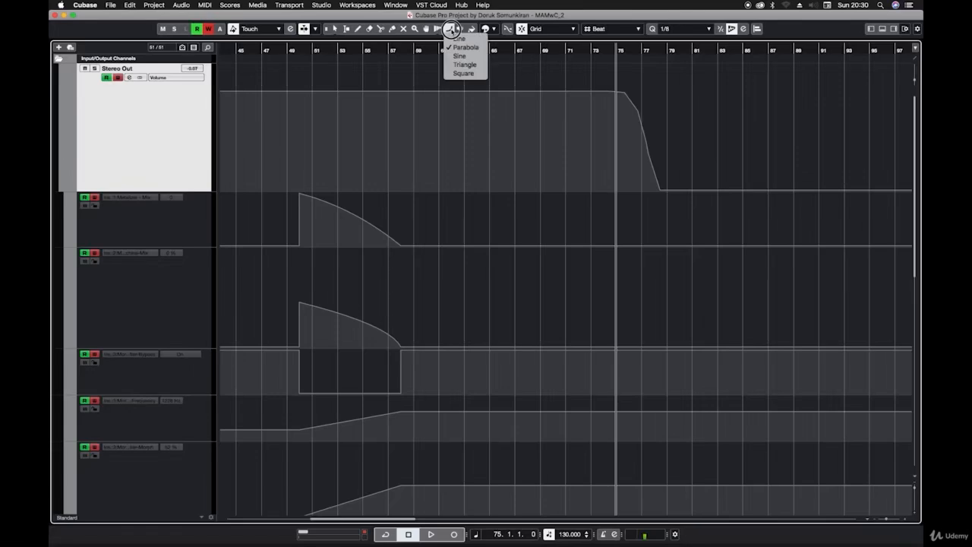
pyautogui.click(453, 48)
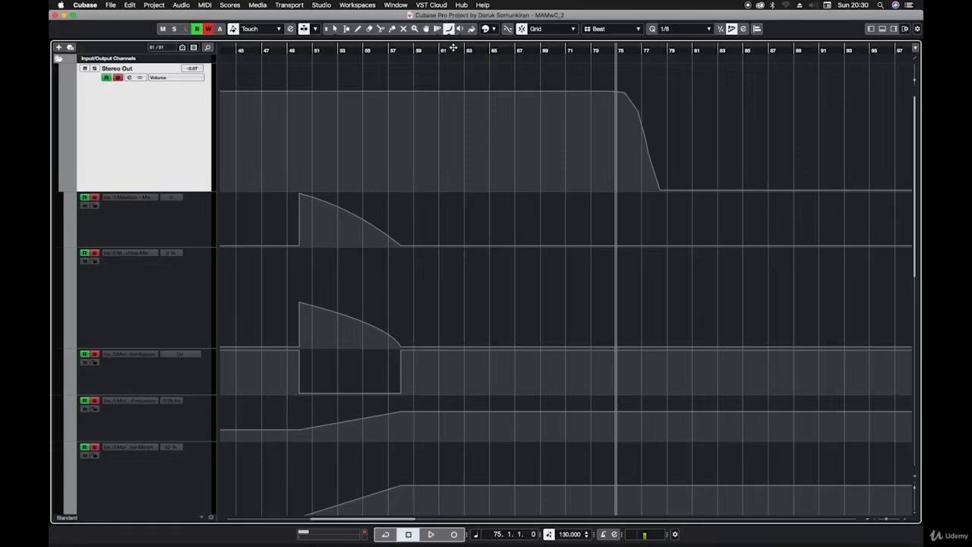
pyautogui.click(64, 187)
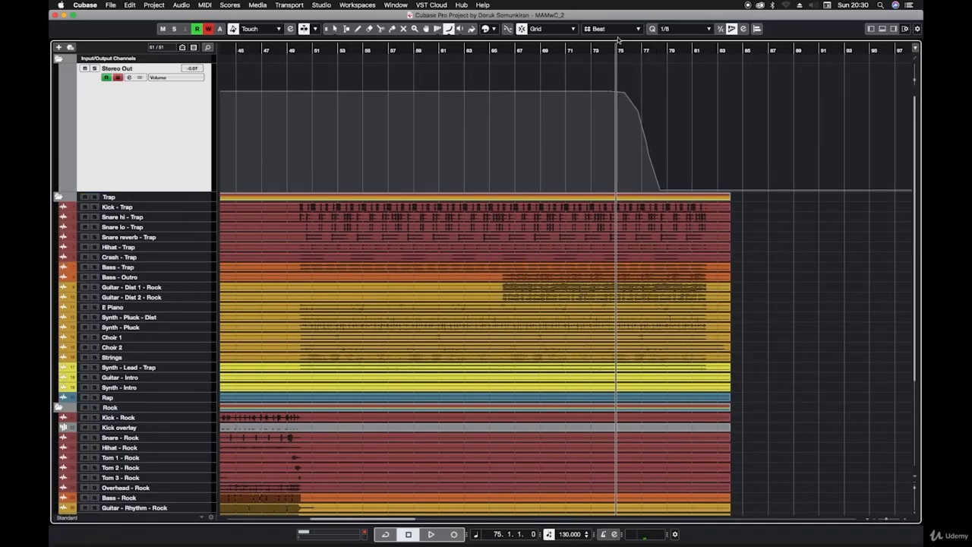
pyautogui.moveTo(614, 93); pyautogui.dragTo(717, 190)
# Play the song's ending from bar 75 to check the volume fade-out, stop playback, and return to the mixer.
pyautogui.press('space')
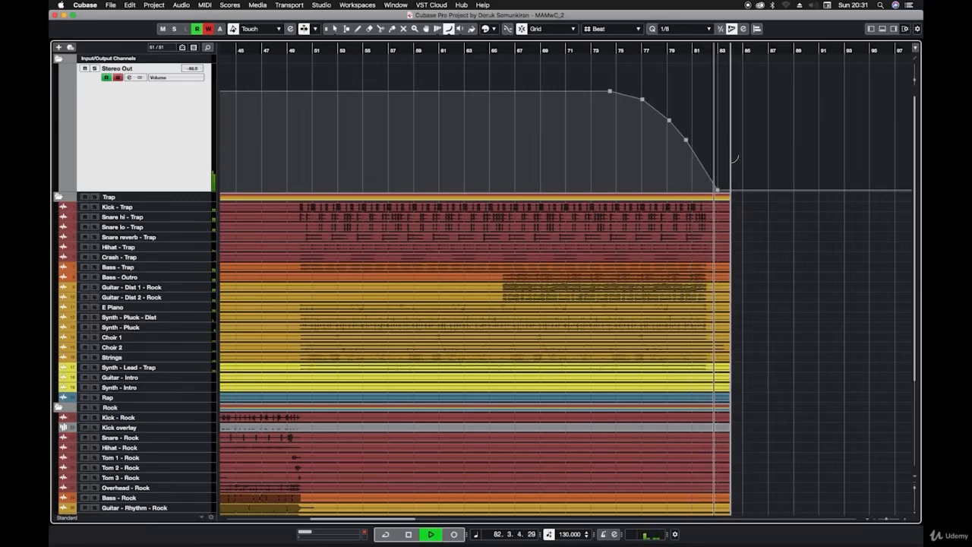
pyautogui.press('space')
pyautogui.press('F3')
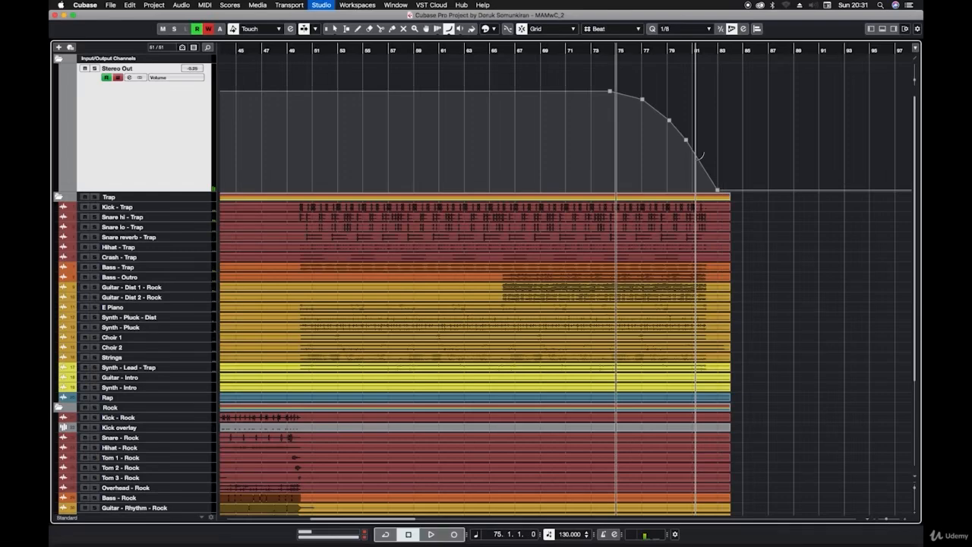